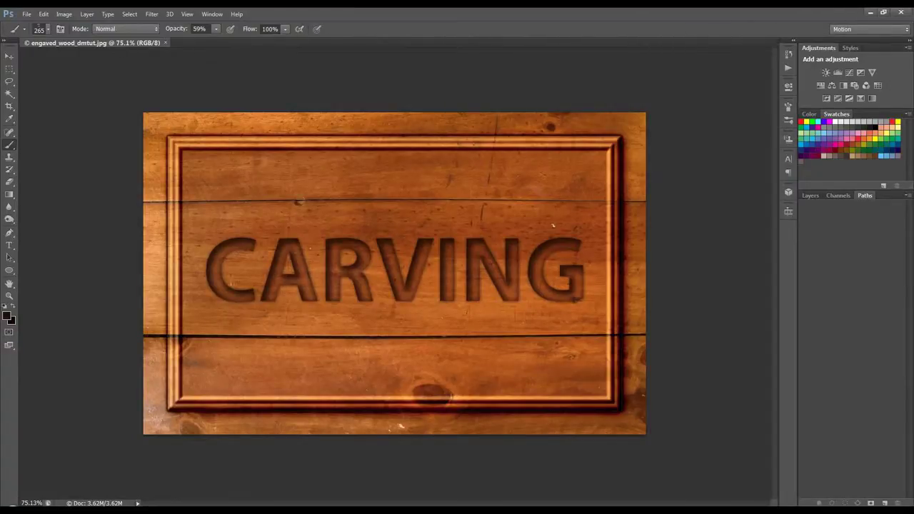
- Close the carved wood image and open engaved_wood_dmtut.jpg again
{"action": "left_click", "coordinate": [165, 43]}
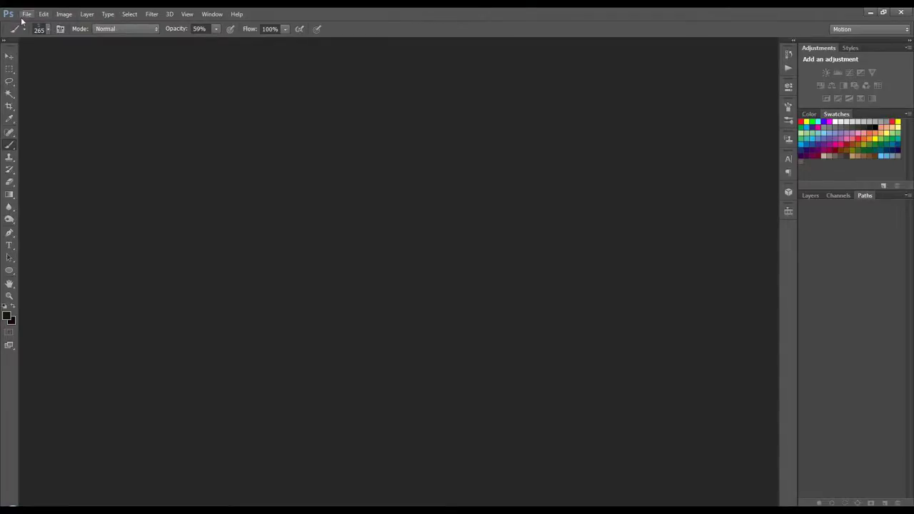
{"action": "key", "text": "ctrl+o"}
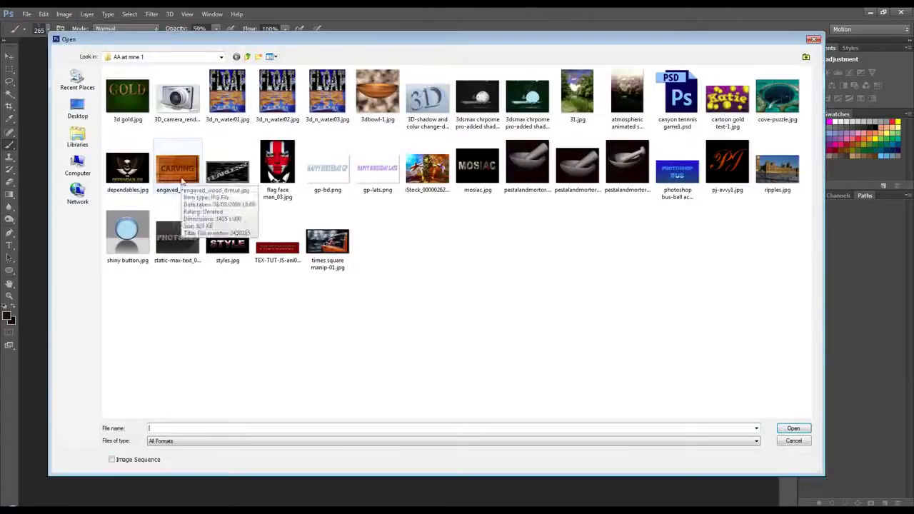
{"action": "key", "text": "Escape"}
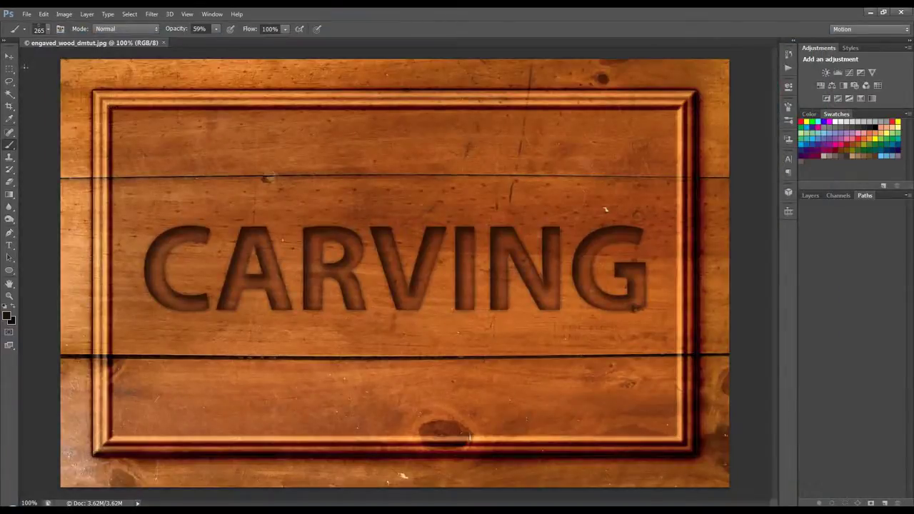
- Activate the Crop tool and bring the Layers panel to the front of its group
{"action": "left_click", "coordinate": [9, 69]}
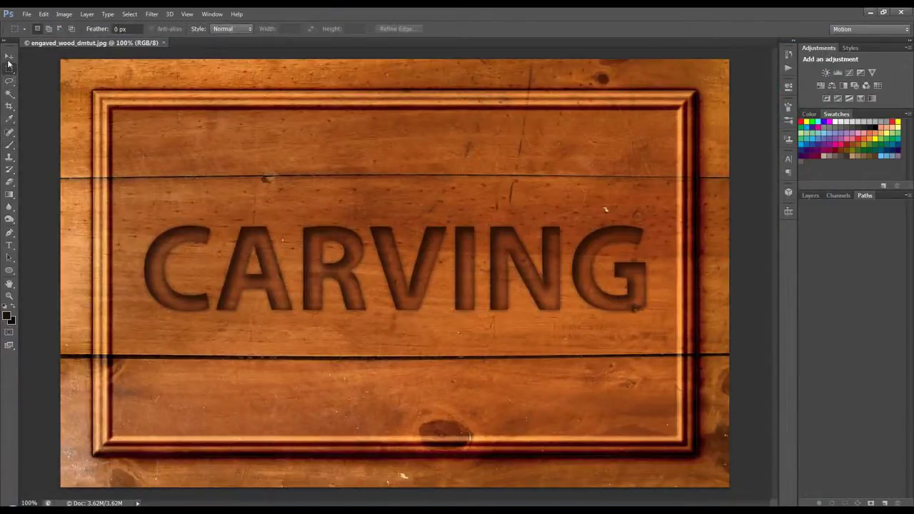
{"action": "left_click", "coordinate": [10, 106]}
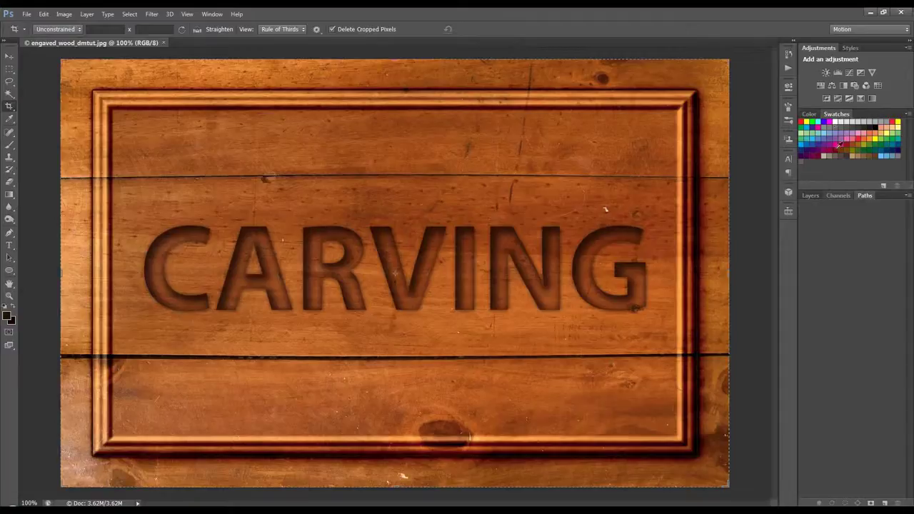
{"action": "left_click", "coordinate": [838, 196]}
{"action": "left_click", "coordinate": [810, 196]}
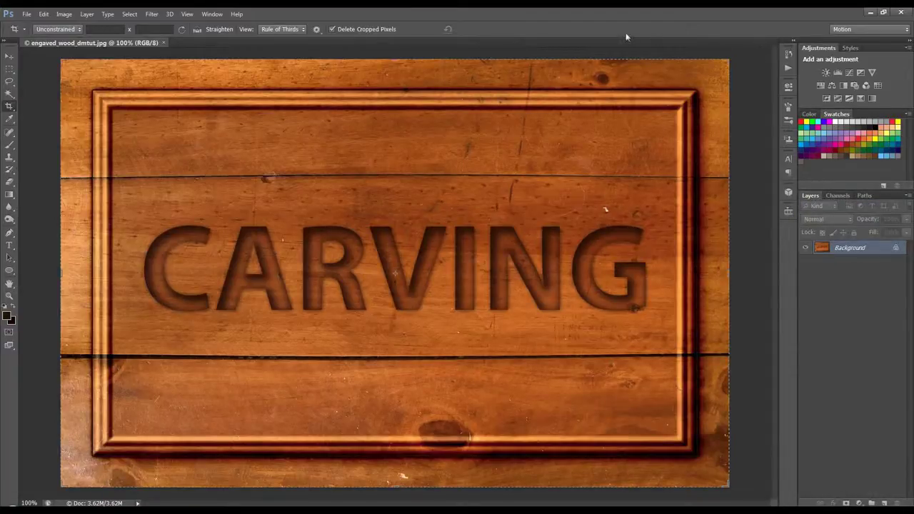
- Switch to the Essentials workspace and look at its Swatches and Styles, returning to Color and Adjustments
{"action": "left_click", "coordinate": [871, 30]}
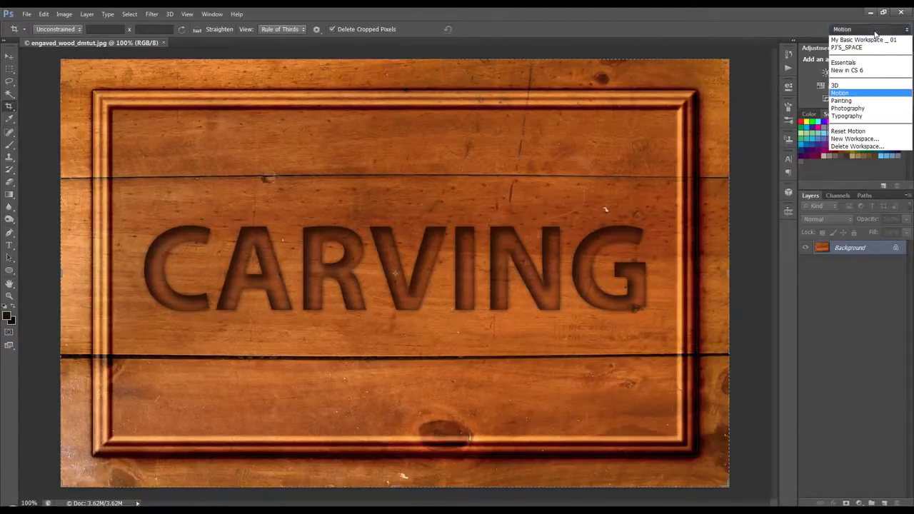
{"action": "left_click", "coordinate": [854, 69]}
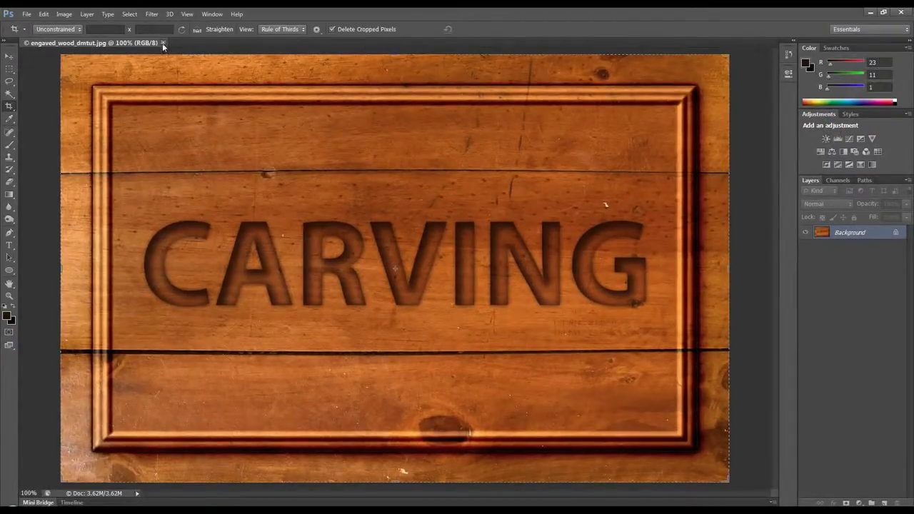
{"action": "left_click", "coordinate": [835, 48]}
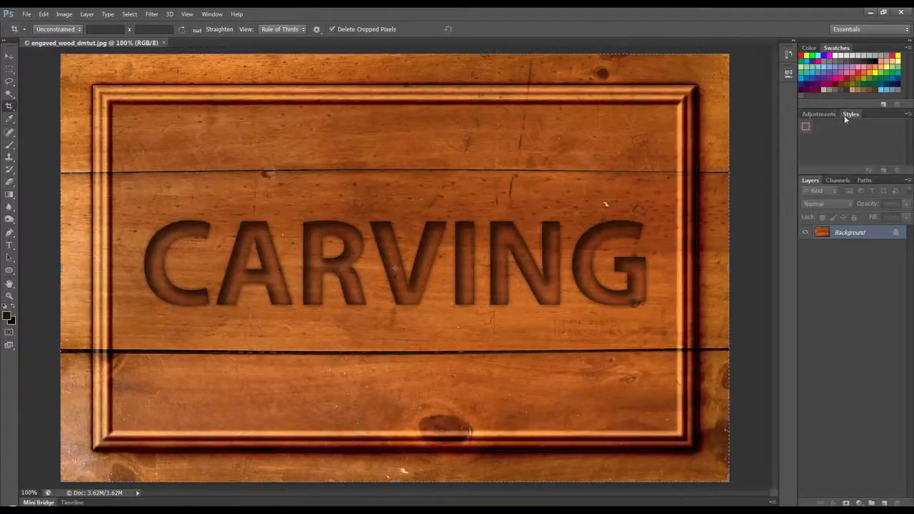
{"action": "left_click", "coordinate": [809, 49]}
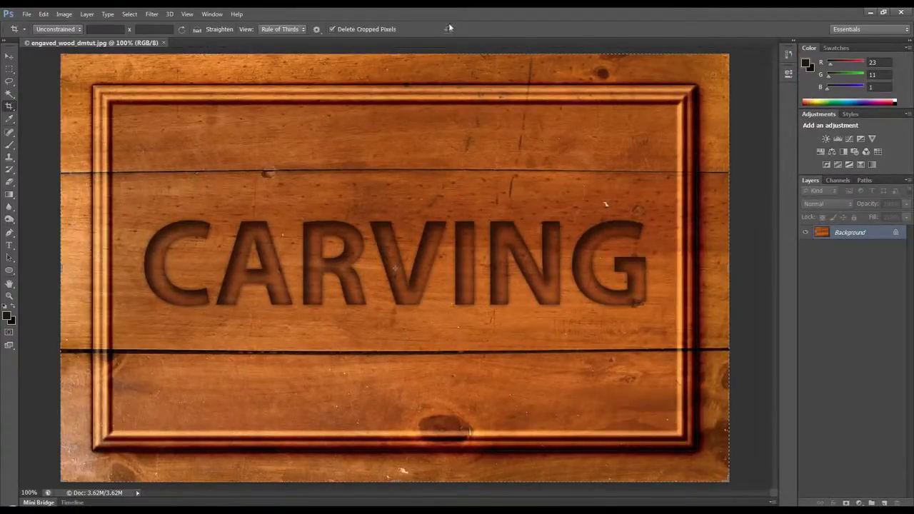
- Show and enlarge the Navigator, use it to zoom the image to 57.69%, and collapse it
{"action": "left_click", "coordinate": [212, 14]}
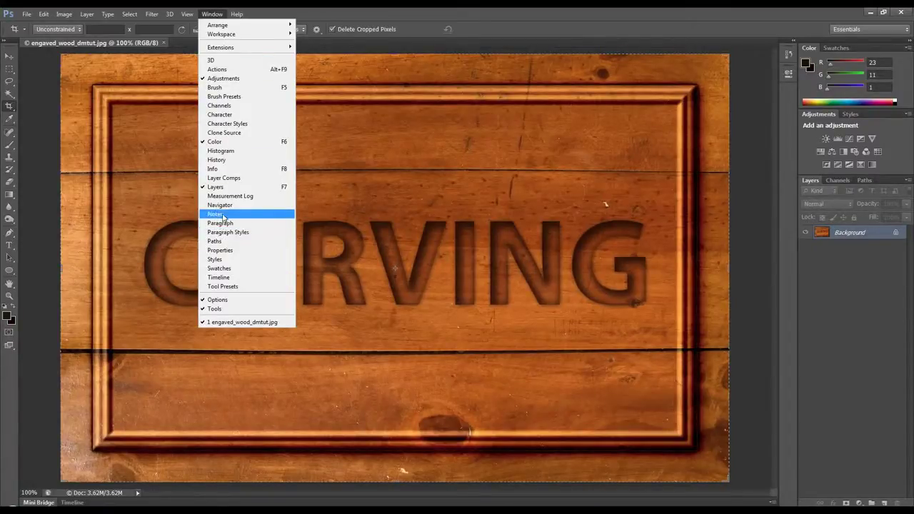
{"action": "left_click", "coordinate": [222, 206]}
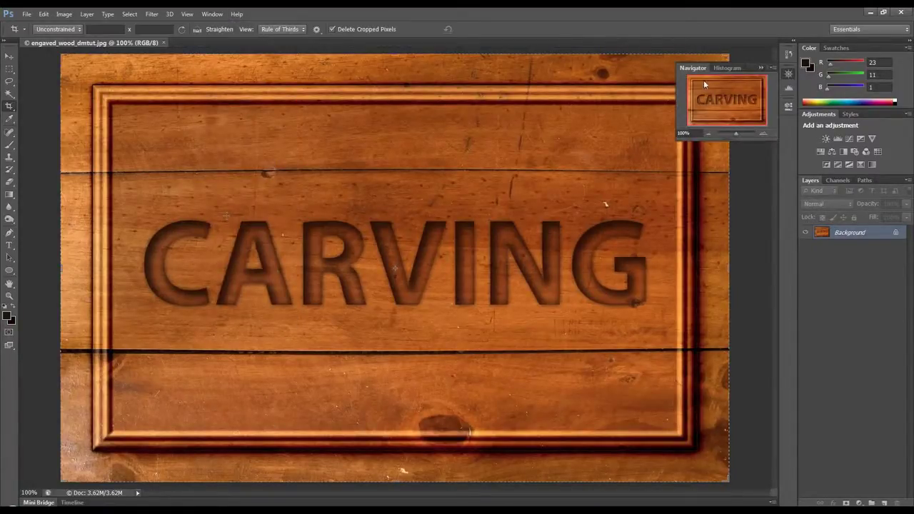
{"action": "left_click_drag", "start_coordinate": [677, 140], "coordinate": [670, 162]}
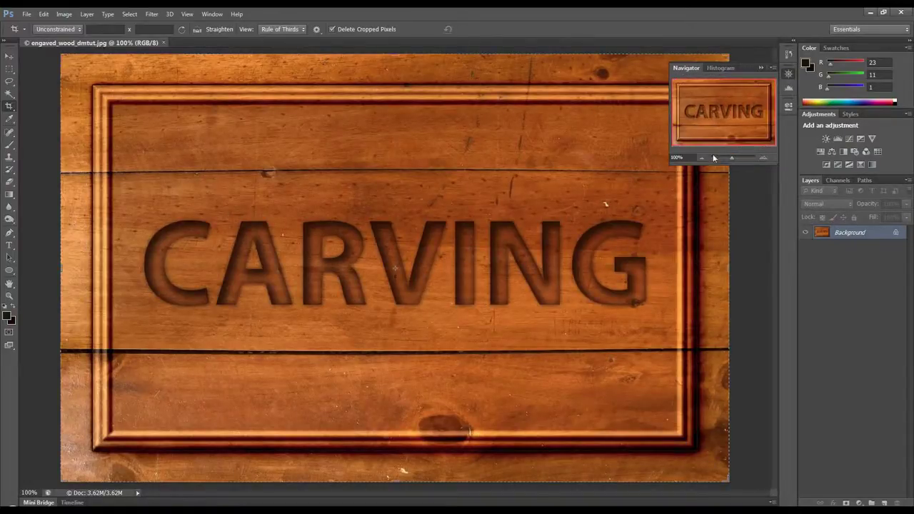
{"action": "left_click_drag", "start_coordinate": [729, 156], "coordinate": [737, 157]}
{"action": "mouse_move", "coordinate": [729, 118]}
{"action": "left_mouse_down"}
{"action": "mouse_move", "coordinate": [708, 118]}
{"action": "mouse_move", "coordinate": [730, 97]}
{"action": "mouse_move", "coordinate": [746, 99]}
{"action": "mouse_move", "coordinate": [719, 119]}
{"action": "mouse_move", "coordinate": [714, 95]}
{"action": "mouse_move", "coordinate": [723, 123]}
{"action": "left_mouse_up"}
{"action": "left_click_drag", "start_coordinate": [746, 160], "coordinate": [731, 158]}
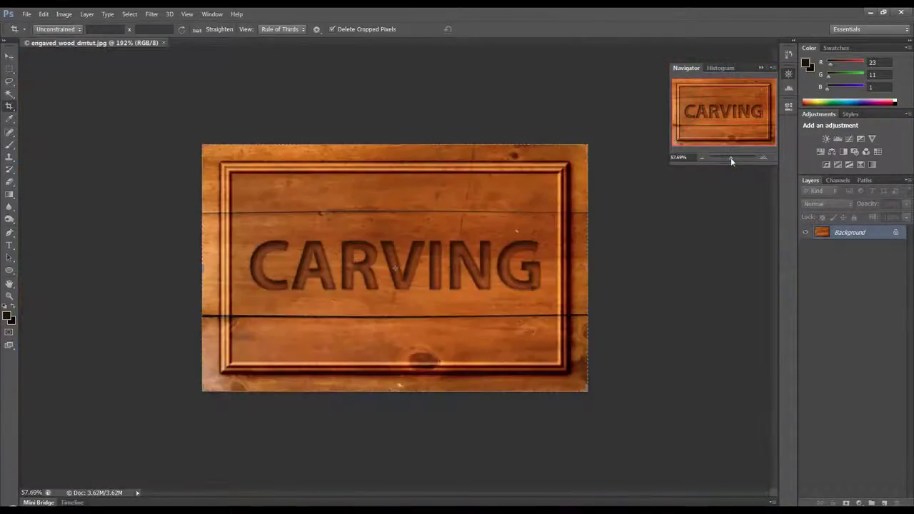
{"action": "left_click", "coordinate": [760, 67]}
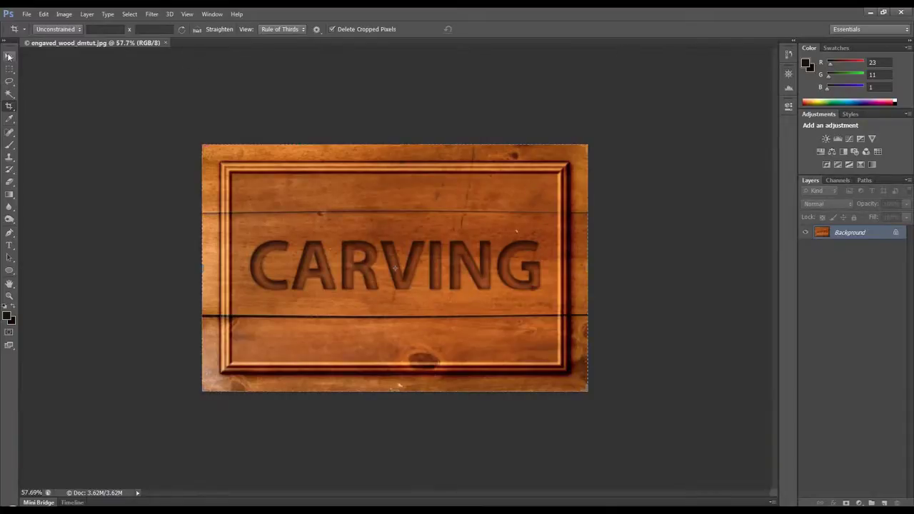
- Rearrange the workspace by floating the toolbox, moving the History icon below Properties, and giving Layers a separate column beside Color and Adjustments
{"action": "left_click_drag", "start_coordinate": [9, 50], "coordinate": [89, 68]}
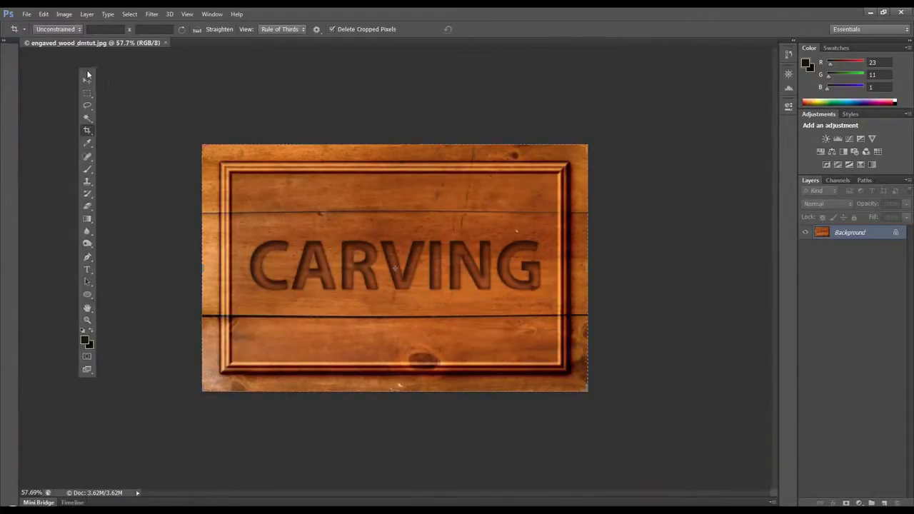
{"action": "left_click_drag", "start_coordinate": [789, 54], "coordinate": [788, 107]}
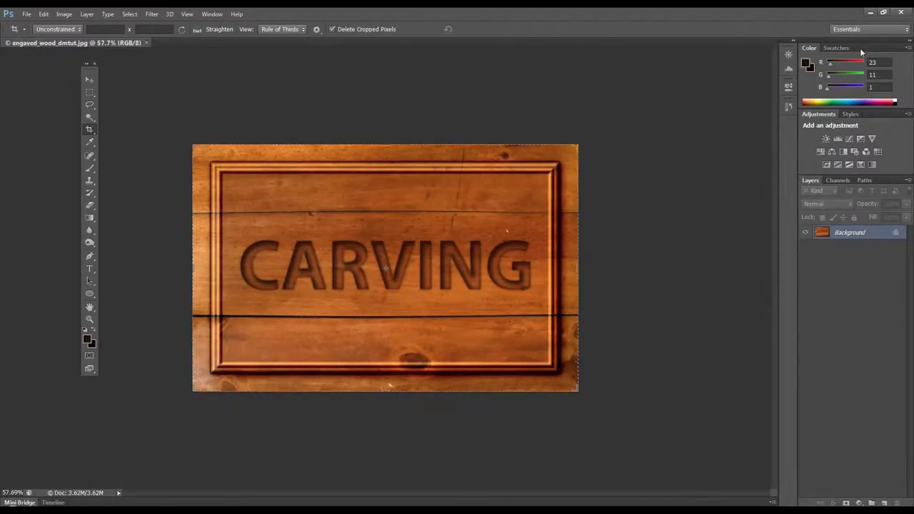
{"action": "left_click_drag", "start_coordinate": [891, 181], "coordinate": [808, 165]}
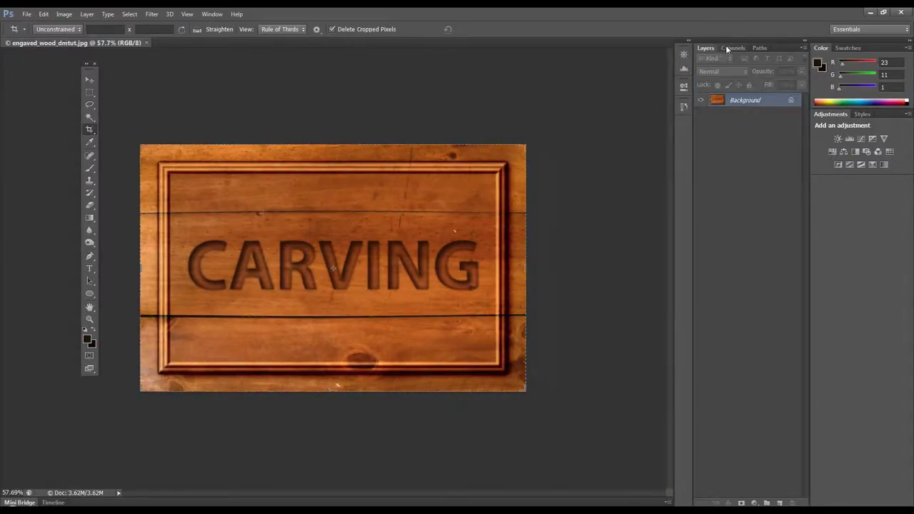
{"action": "left_click_drag", "start_coordinate": [778, 47], "coordinate": [811, 147]}
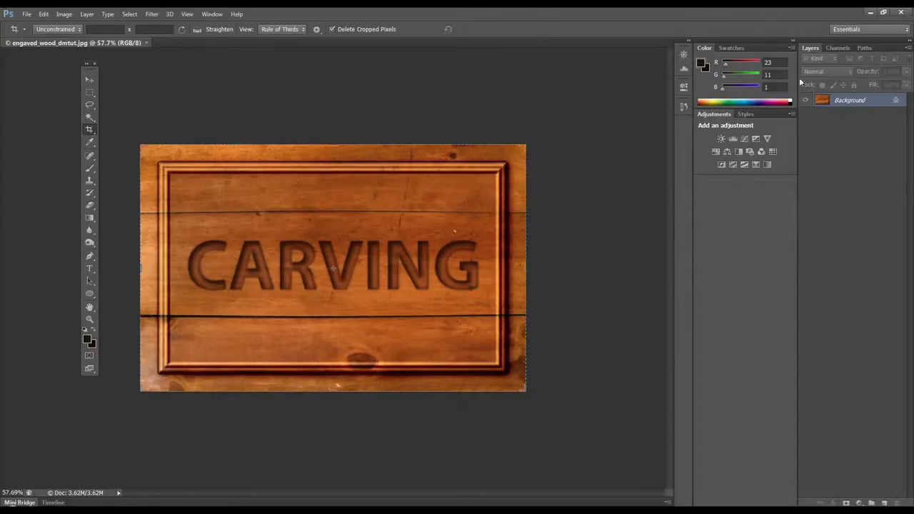
- Dock the toolbox back at the window's edge and try its two-column layout before returning to a single column
{"action": "left_click_drag", "start_coordinate": [96, 73], "coordinate": [1, 84]}
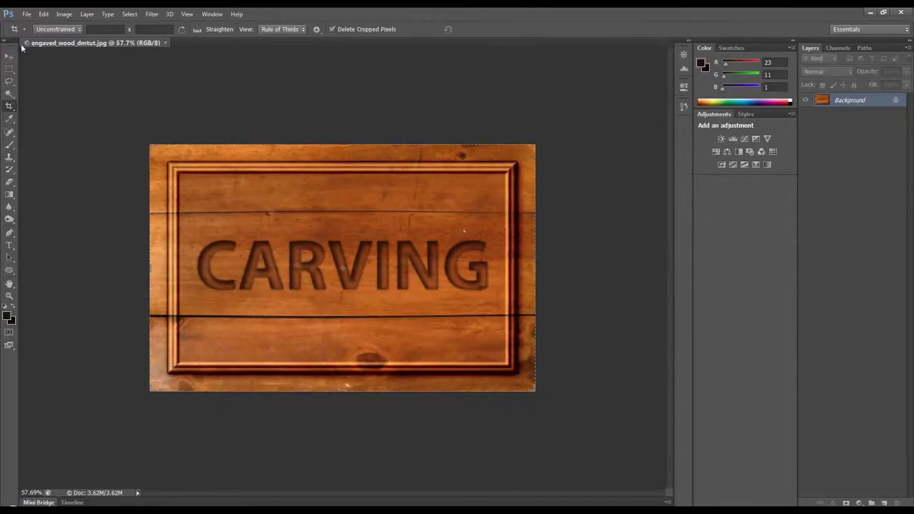
{"action": "left_click", "coordinate": [5, 43]}
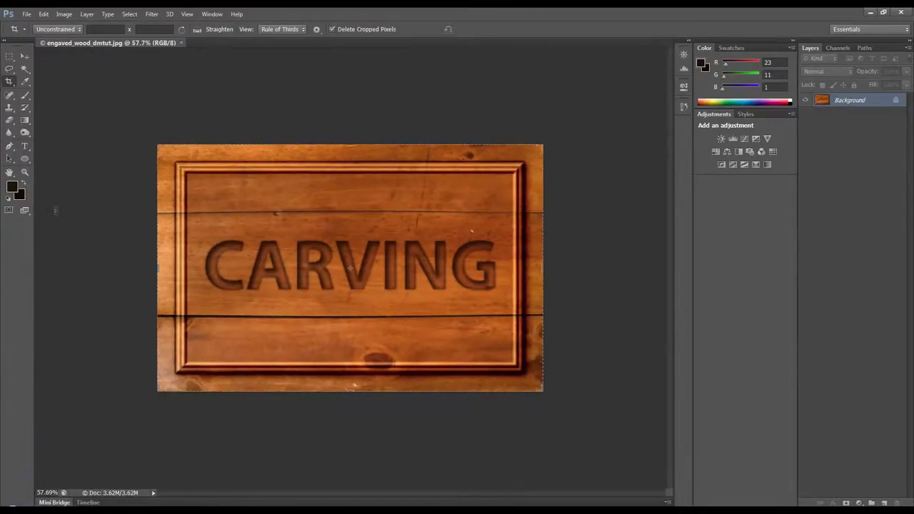
{"action": "left_click", "coordinate": [6, 44]}
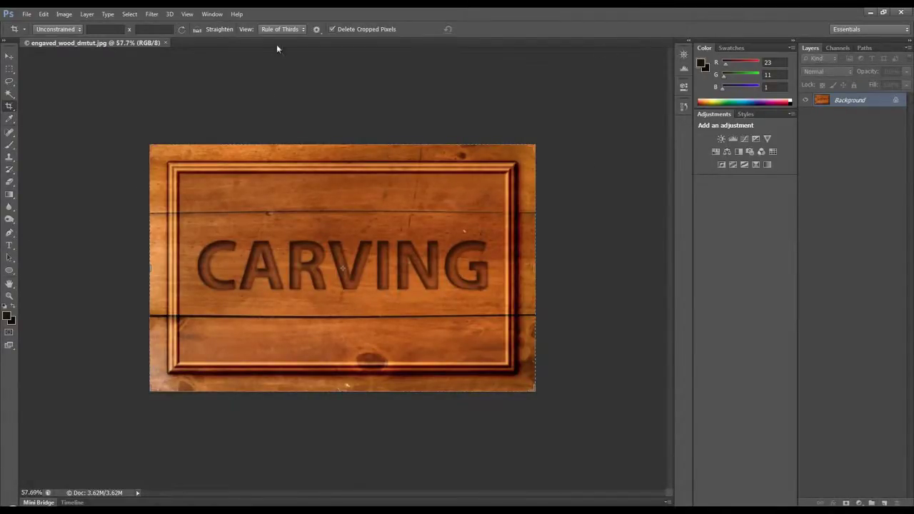
- Reset the Essentials workspace to its default layout
{"action": "left_click", "coordinate": [870, 28]}
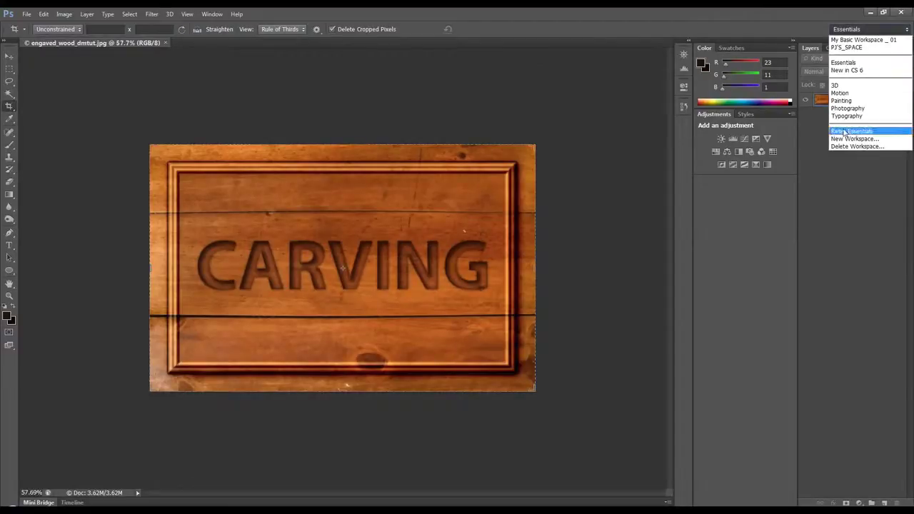
{"action": "left_click", "coordinate": [854, 131]}
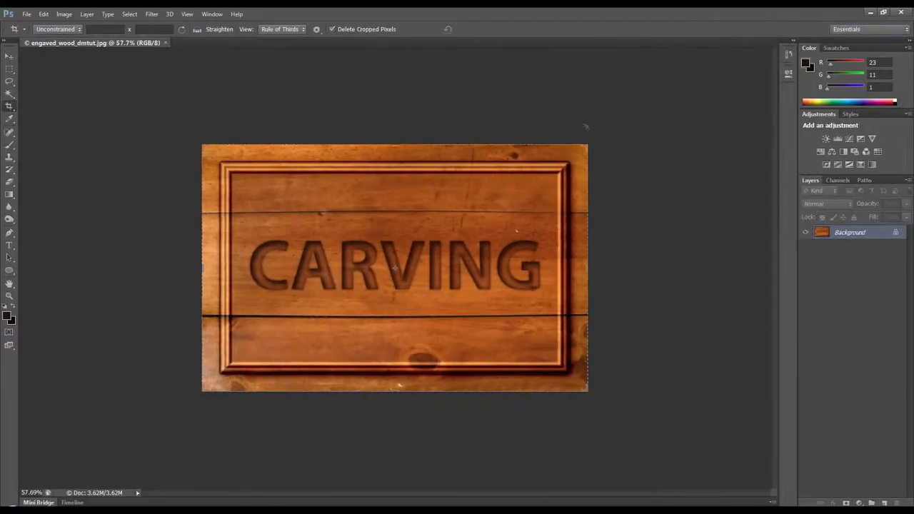
{"action": "left_click", "coordinate": [854, 29]}
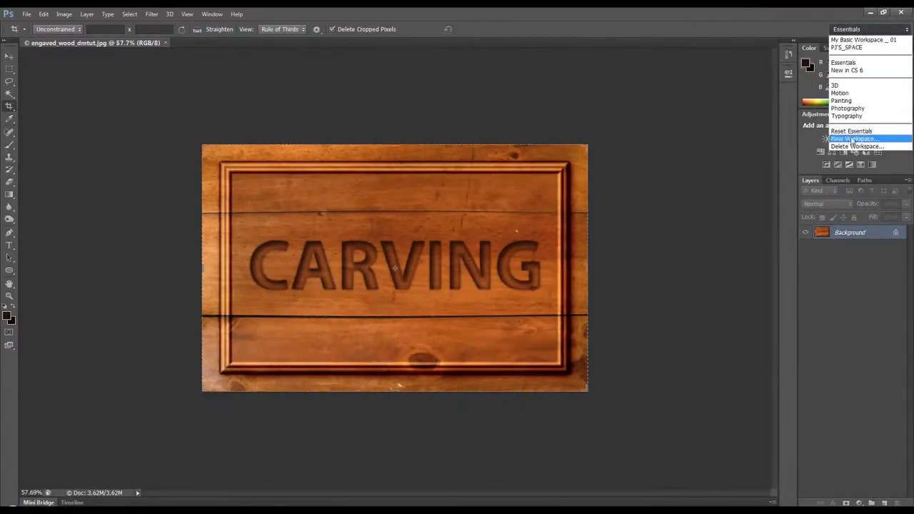
{"action": "left_click", "coordinate": [854, 30]}
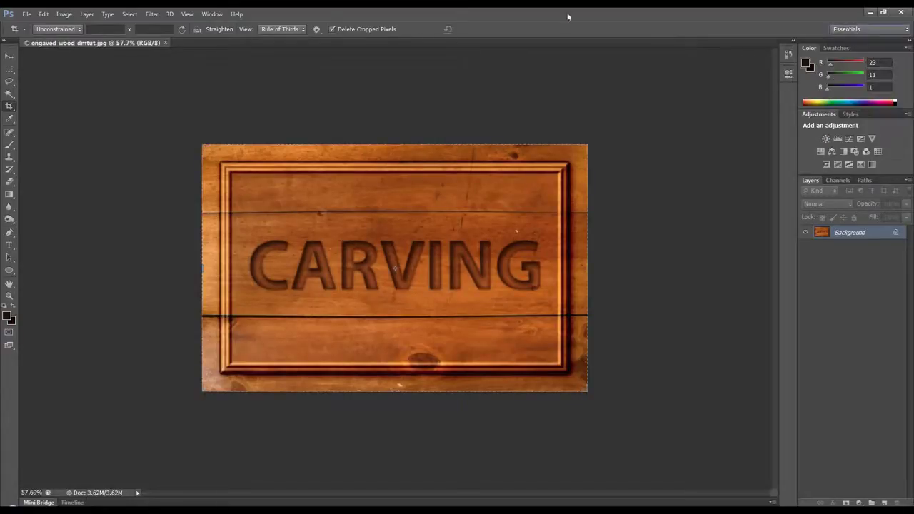
- Place the Swatches and Brush panels as collapsed entries in a new column, with Brush below Swatches
{"action": "left_click_drag", "start_coordinate": [832, 49], "coordinate": [772, 91]}
{"action": "left_click", "coordinate": [720, 86]}
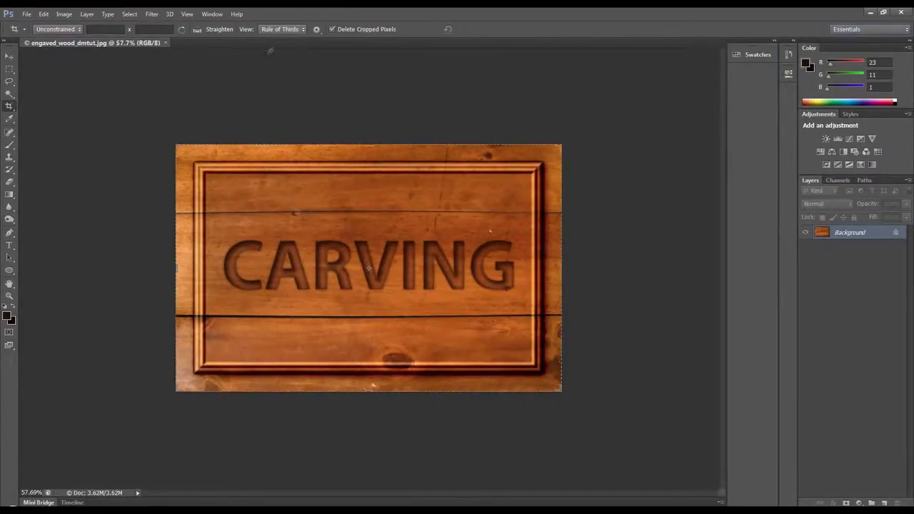
{"action": "left_click", "coordinate": [212, 14]}
{"action": "left_click", "coordinate": [214, 80]}
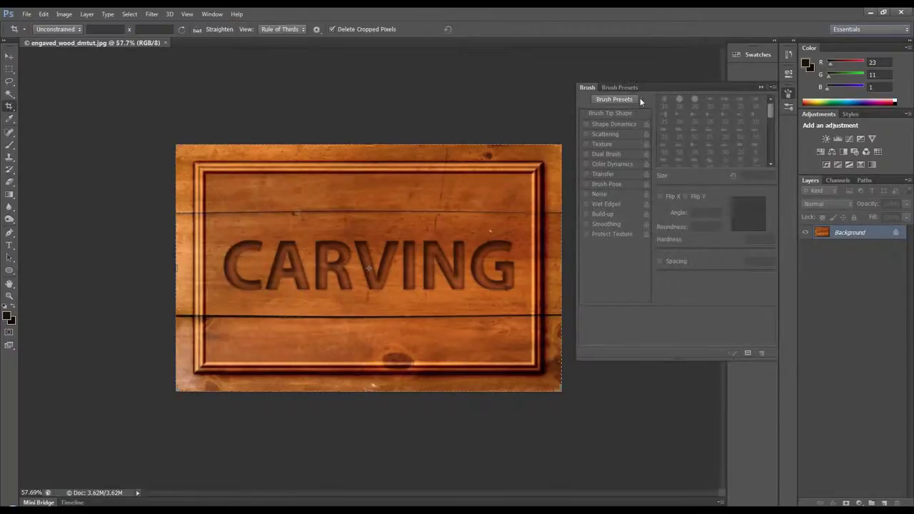
{"action": "mouse_move", "coordinate": [788, 93]}
{"action": "left_mouse_down"}
{"action": "mouse_move", "coordinate": [624, 100]}
{"action": "mouse_move", "coordinate": [623, 91]}
{"action": "left_mouse_up"}
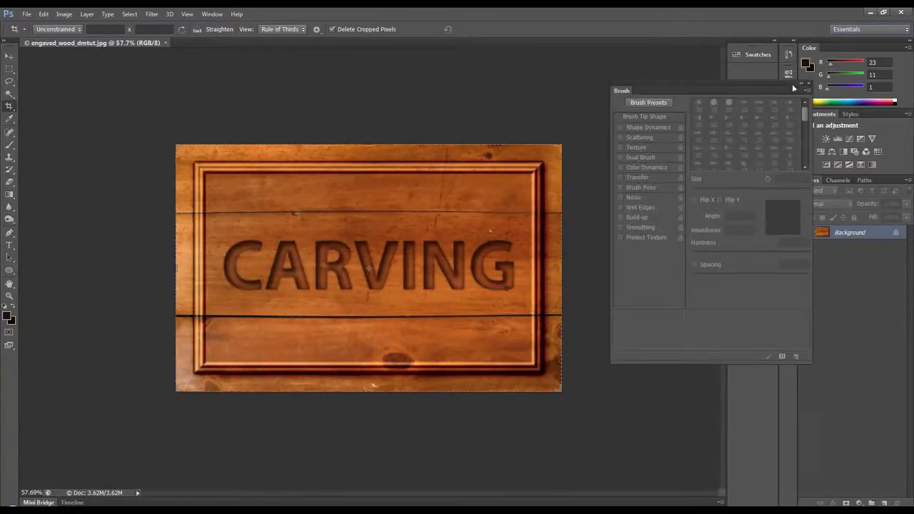
{"action": "left_click", "coordinate": [802, 84]}
{"action": "mouse_move", "coordinate": [621, 94]}
{"action": "left_mouse_down"}
{"action": "mouse_move", "coordinate": [749, 85]}
{"action": "mouse_move", "coordinate": [753, 72]}
{"action": "left_mouse_up"}
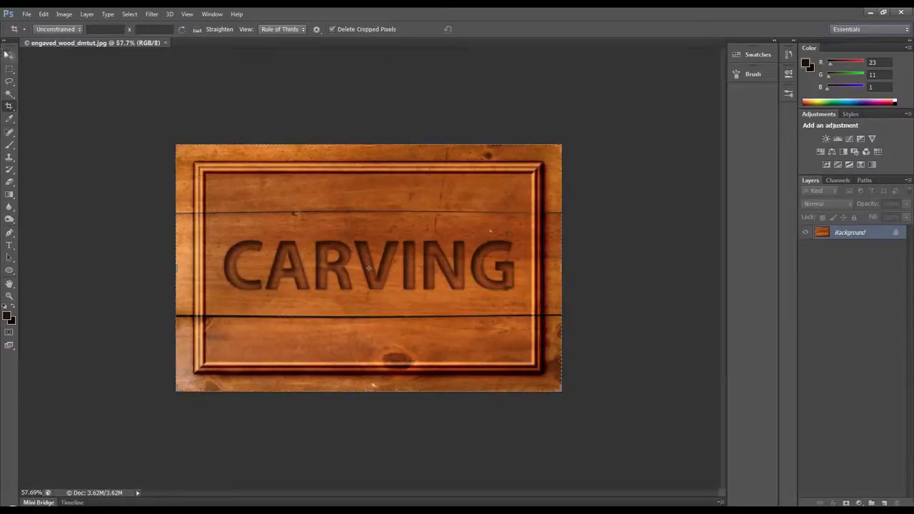
- Float the toolbox over the canvas beside the image in a two-column layout
{"action": "left_click_drag", "start_coordinate": [9, 47], "coordinate": [52, 140]}
{"action": "left_click", "coordinate": [47, 60]}
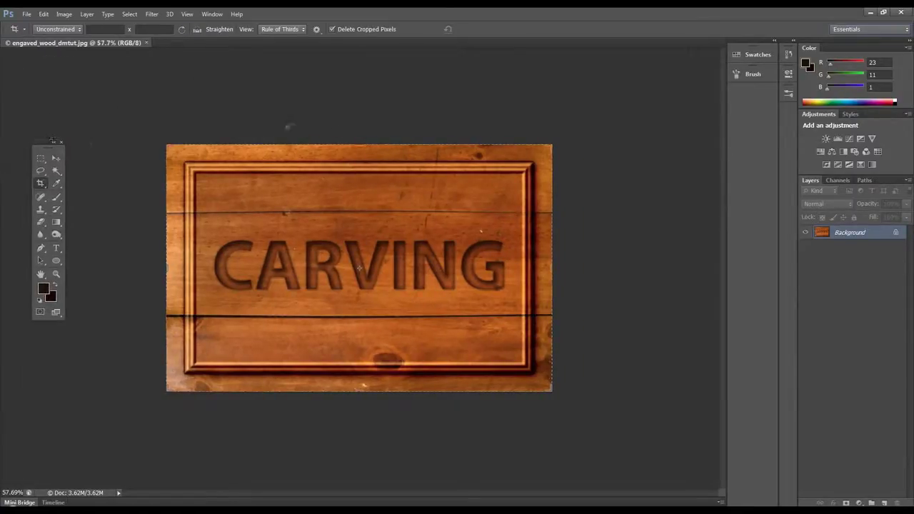
- Save the current layout as a new workspace named sample, with Keyboard Shortcuts and Menus captured
{"action": "left_click", "coordinate": [858, 30]}
{"action": "left_click", "coordinate": [850, 138]}
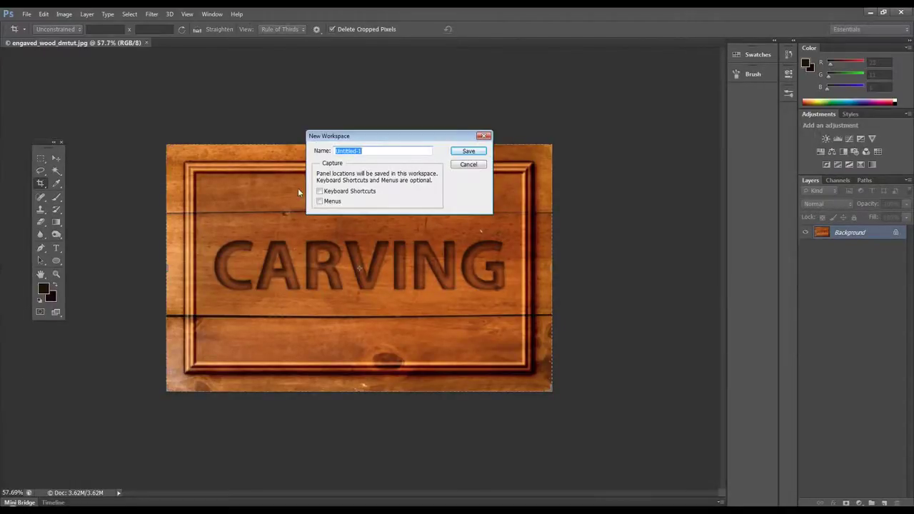
{"action": "left_click", "coordinate": [325, 203]}
{"action": "left_click", "coordinate": [320, 192]}
{"action": "type", "text": "sample"}
{"action": "left_click", "coordinate": [468, 152]}
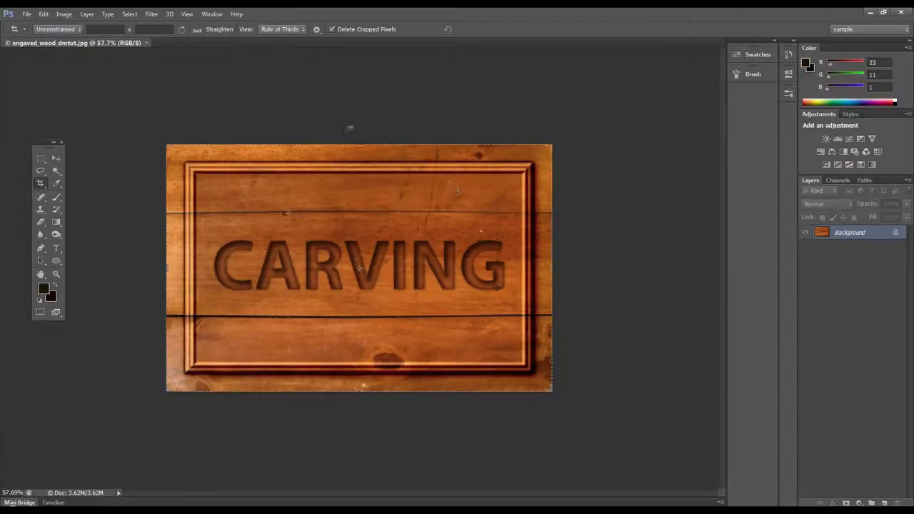
- Switch to the Essentials workspace and reset it to its default layout
{"action": "left_click", "coordinate": [847, 30]}
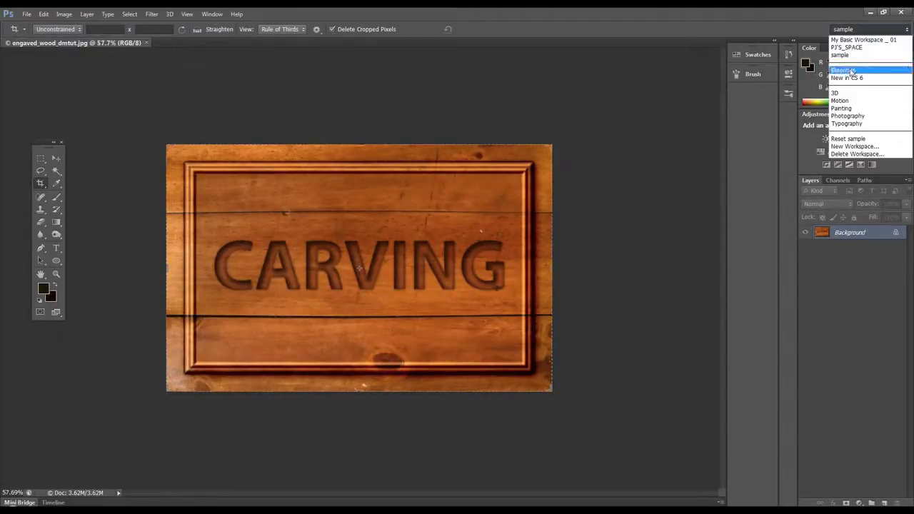
{"action": "left_click", "coordinate": [850, 37]}
{"action": "left_click", "coordinate": [868, 29]}
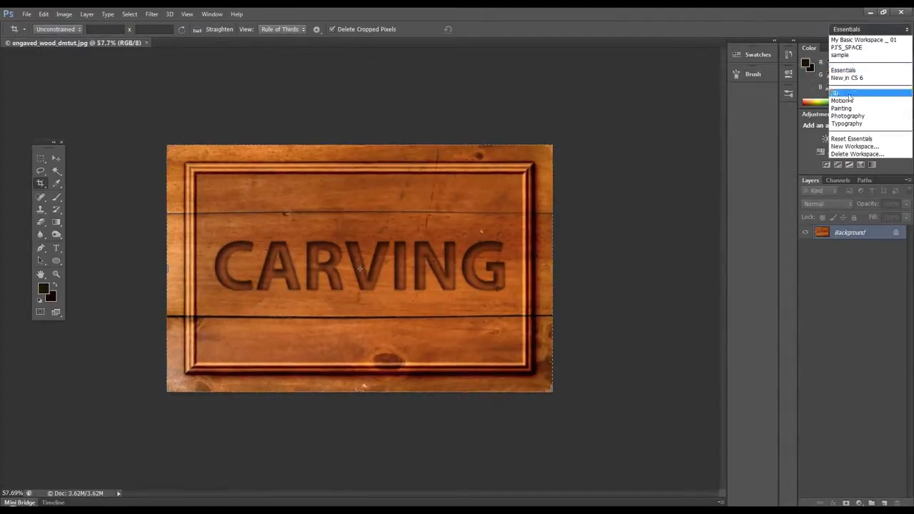
{"action": "left_click", "coordinate": [857, 137]}
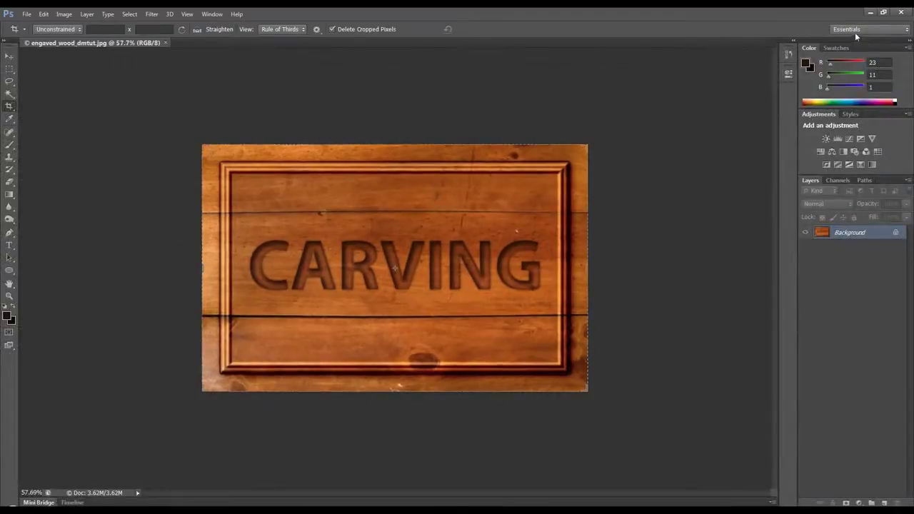
- Load the saved sample workspace, and switch from it to the PJ'S_SPACE workspace
{"action": "left_click", "coordinate": [856, 29]}
{"action": "left_click", "coordinate": [857, 54]}
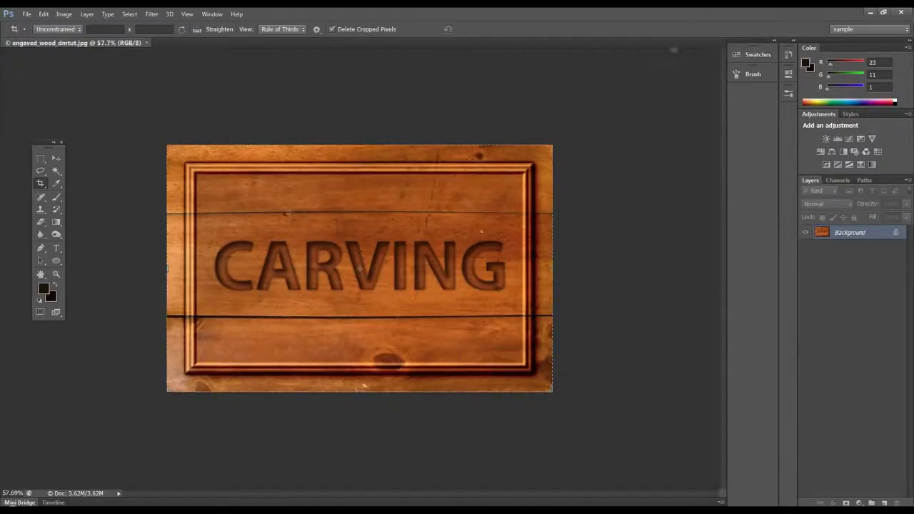
{"action": "left_click", "coordinate": [852, 29]}
{"action": "left_click", "coordinate": [846, 39]}
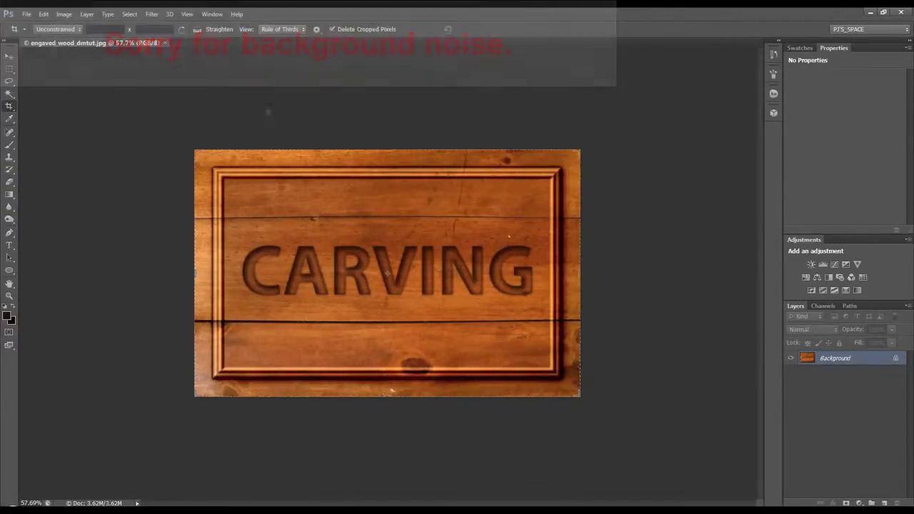
- Delete the custom workspace named sample and confirm its removal
{"action": "left_click", "coordinate": [846, 31]}
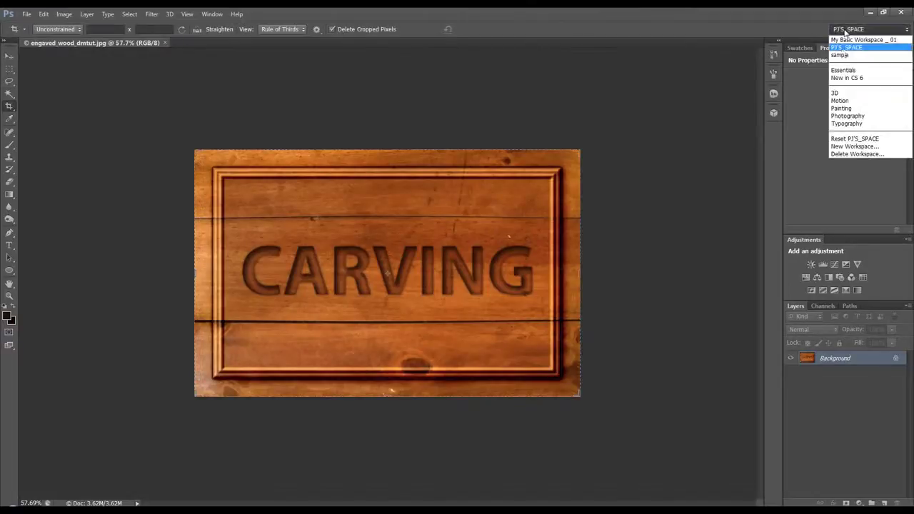
{"action": "left_click", "coordinate": [844, 154]}
{"action": "left_click", "coordinate": [431, 155]}
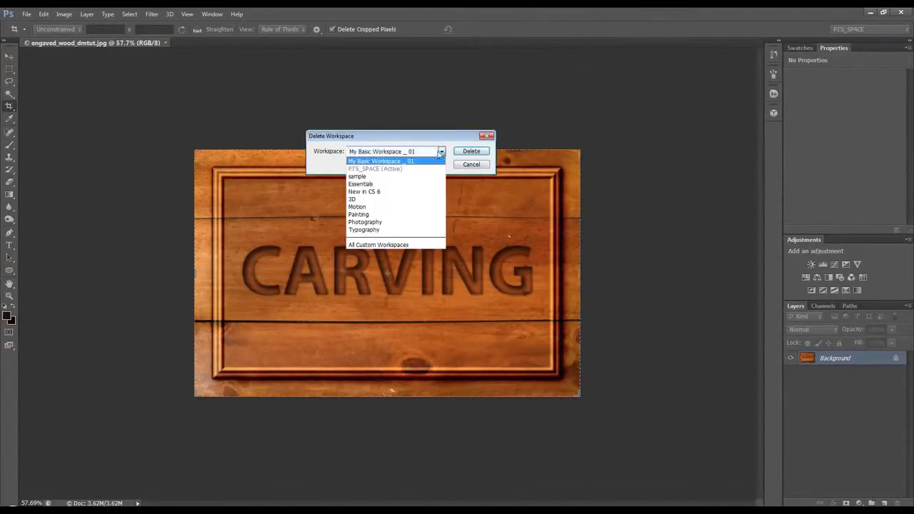
{"action": "left_click", "coordinate": [380, 180]}
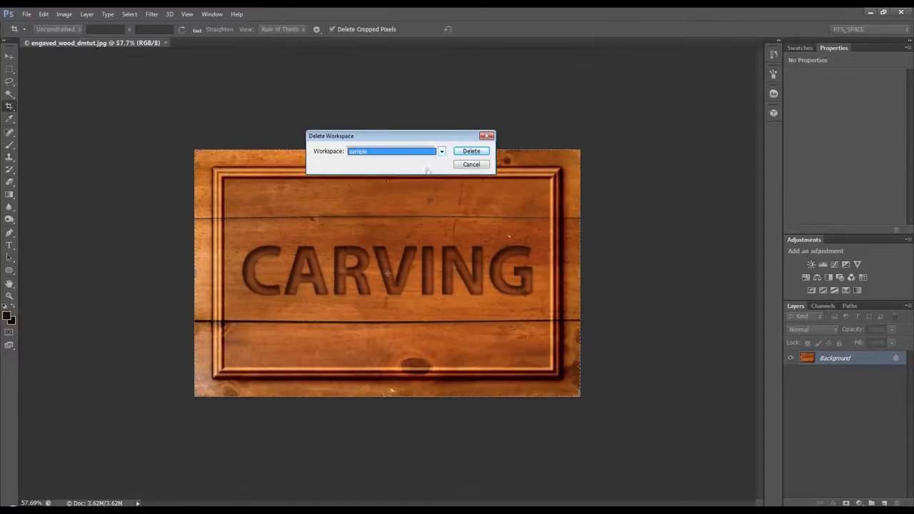
{"action": "left_click", "coordinate": [471, 150]}
{"action": "left_click", "coordinate": [435, 200]}
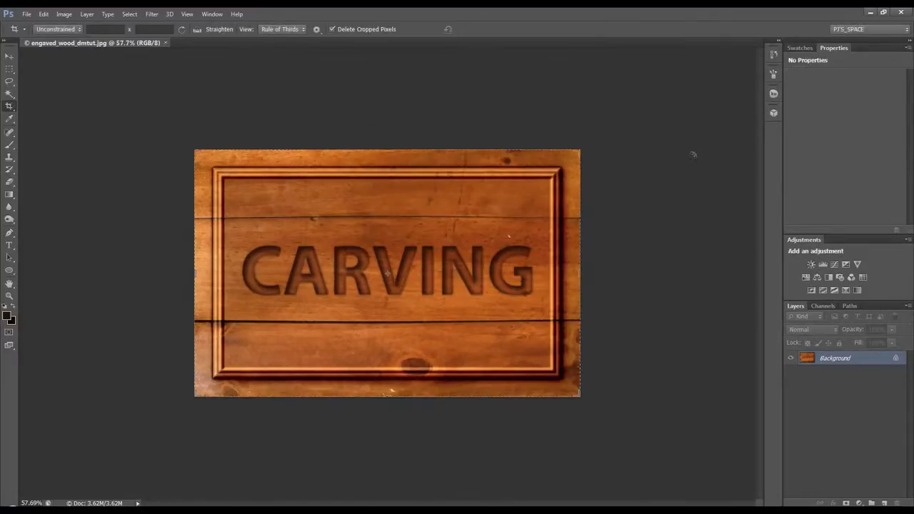